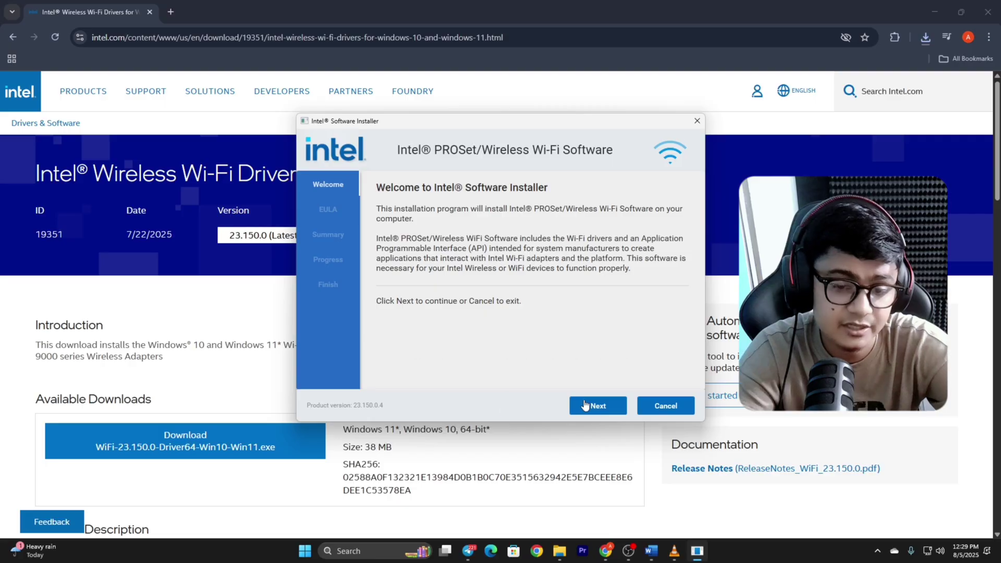
- Run the Intel installer through Welcome, EULA and Summary to install Wi-Fi driver 23.150.0.4, then finish
left_click(585, 406)
left_click(448, 374)
left_click(584, 407)
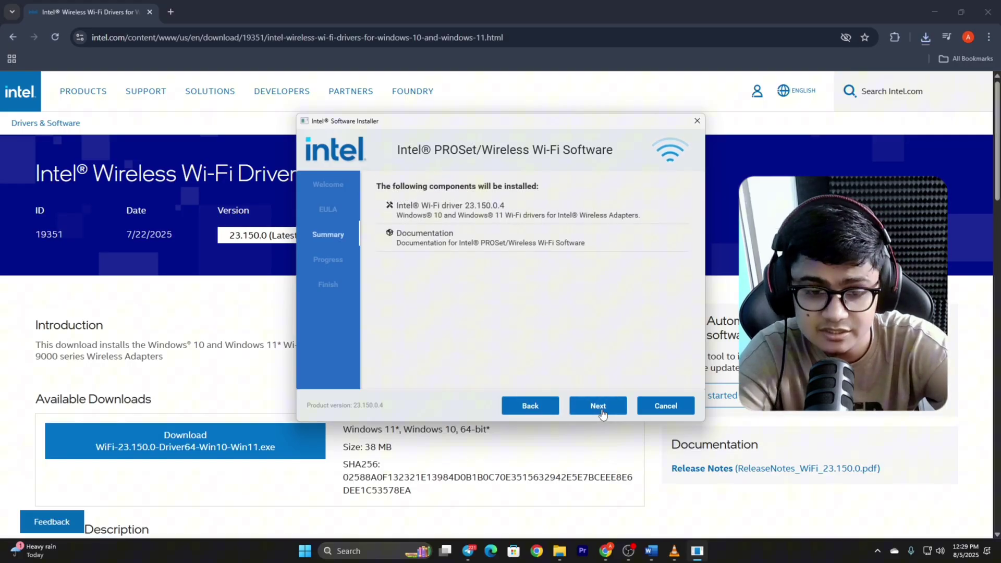
left_click(602, 412)
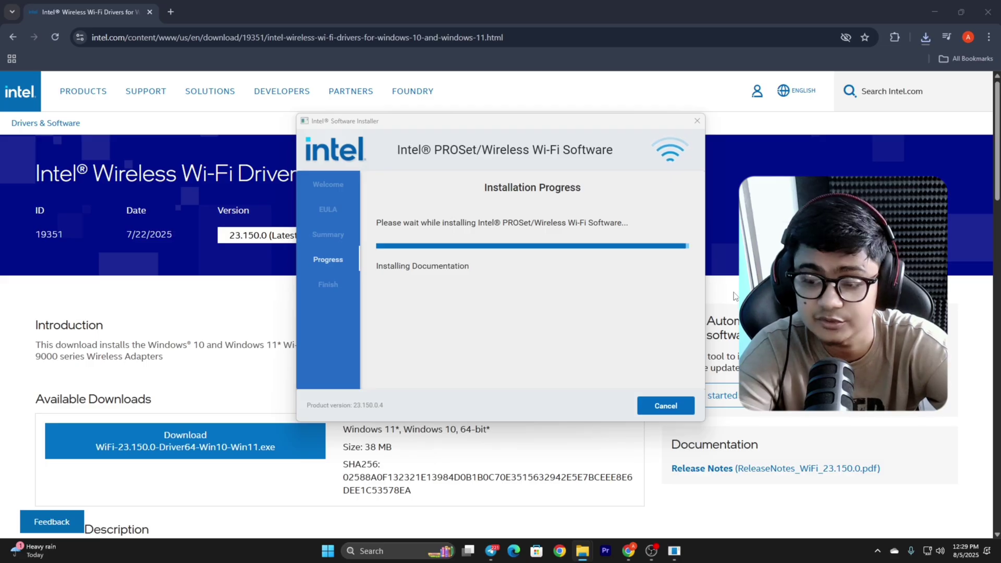
left_click(665, 406)
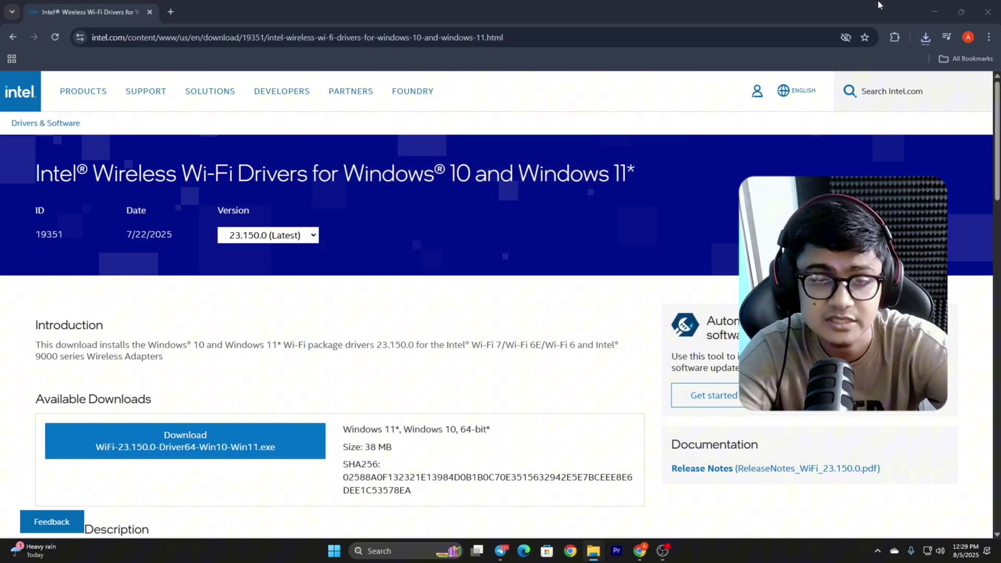
- Close the Chrome window showing the Intel driver page
left_click(980, 15)
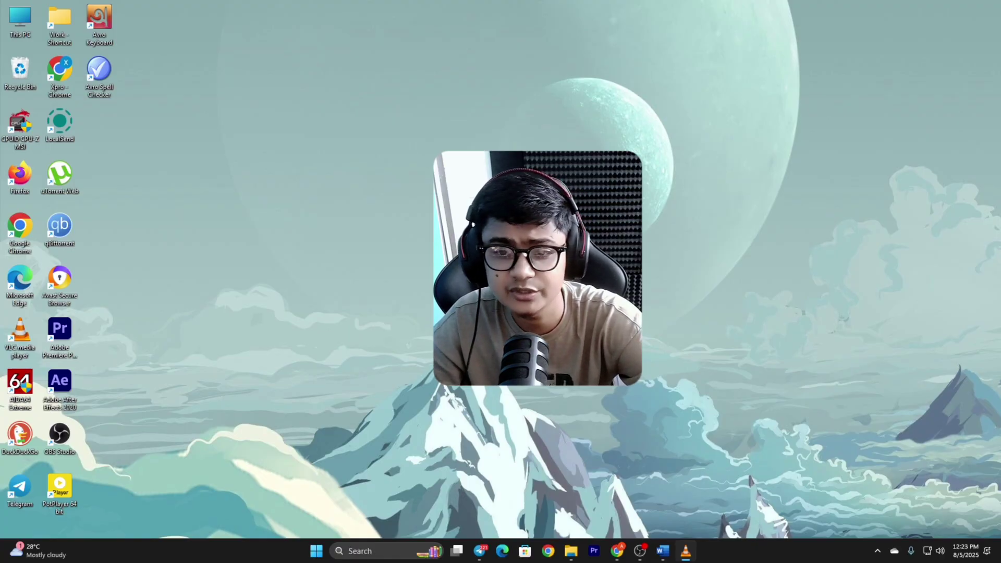
- Run ping 127.0.0.1 in an administrator Command Prompt, getting 4 replies with 0% loss
left_click(367, 551)
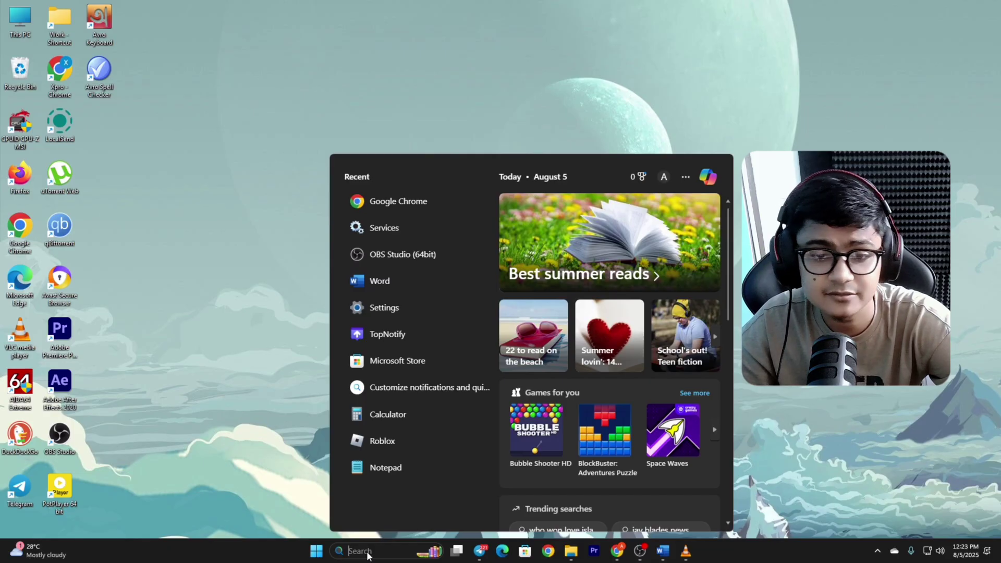
type("cmd")
right_click(436, 234)
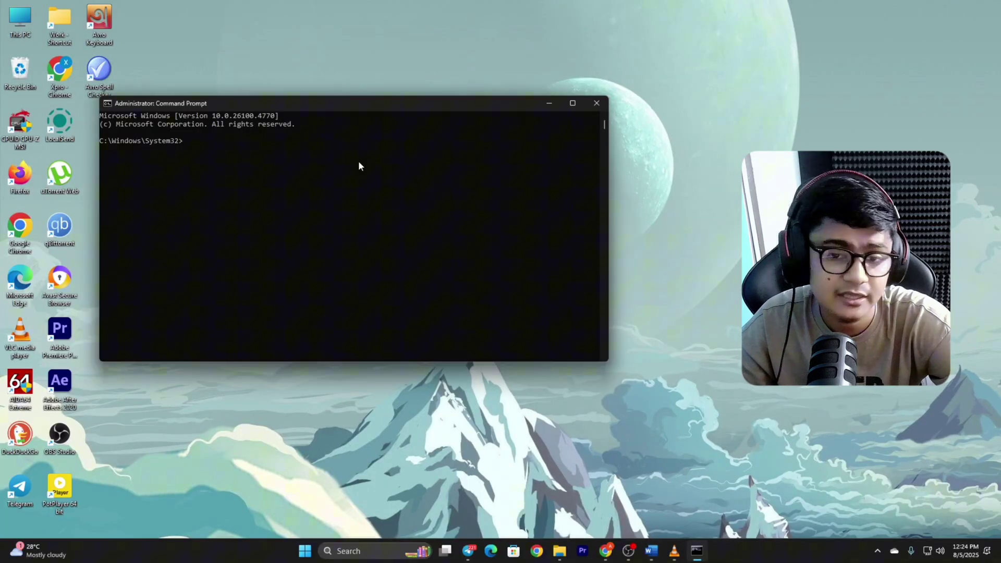
left_click(314, 157)
type("ping 127.0.0.1")
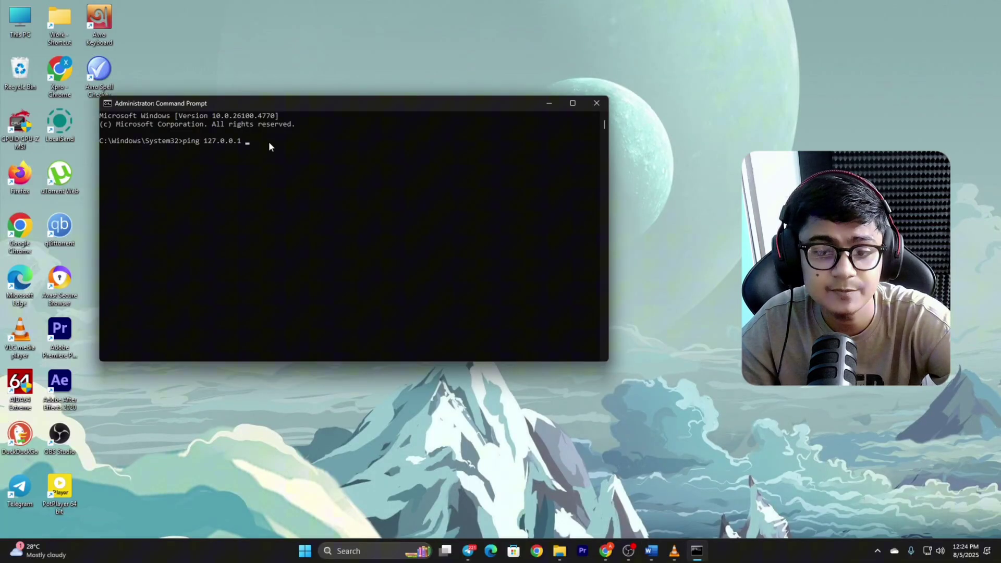
key("Return")
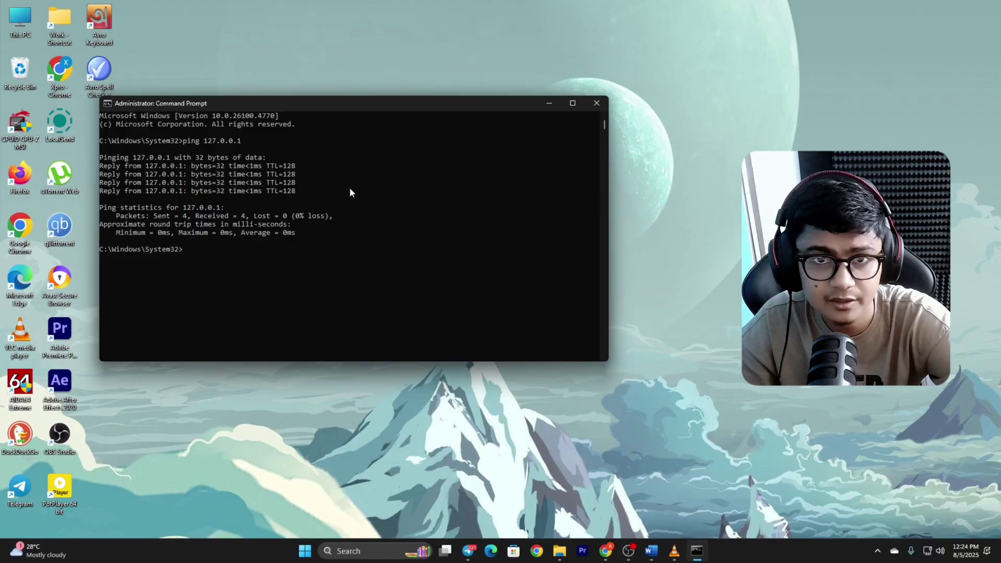
- Close the Command Prompt and dismiss the Start quick menu without shutting down
left_click(590, 105)
right_click(317, 551)
mouse_move(325, 504)
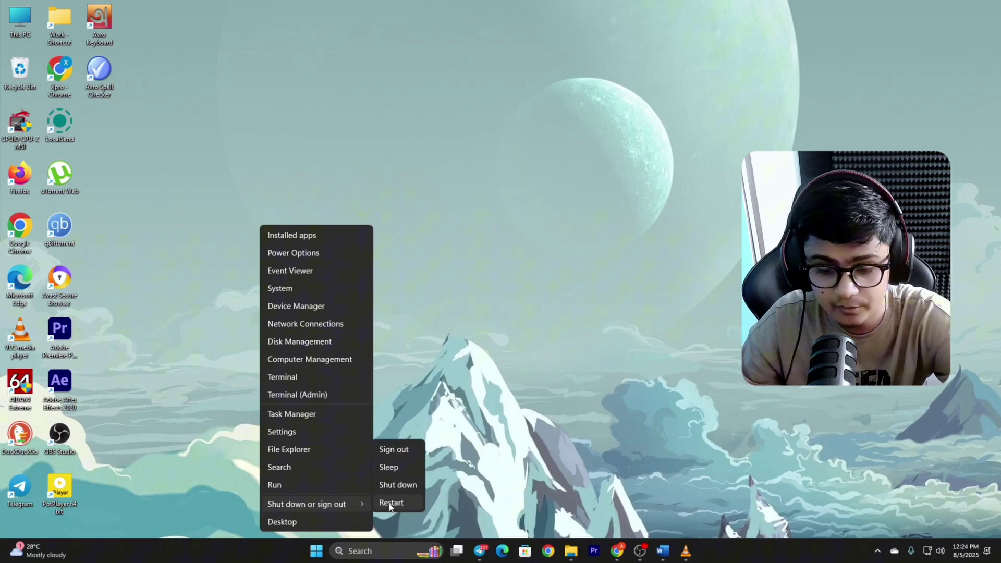
left_click(562, 336)
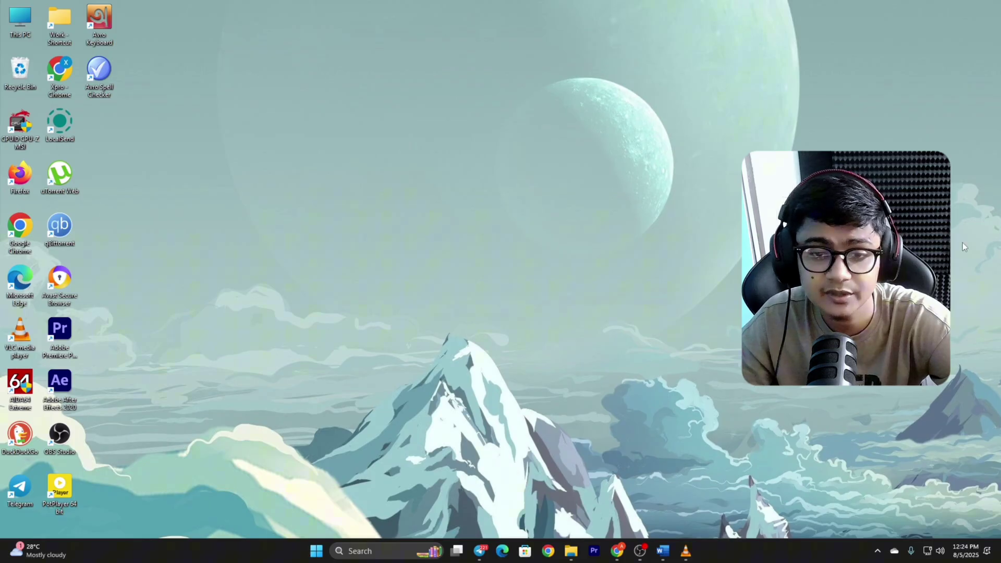
- In Services, set WLAN AutoConfig's startup type to Automatic, start the service, and confirm with OK
left_click(371, 546)
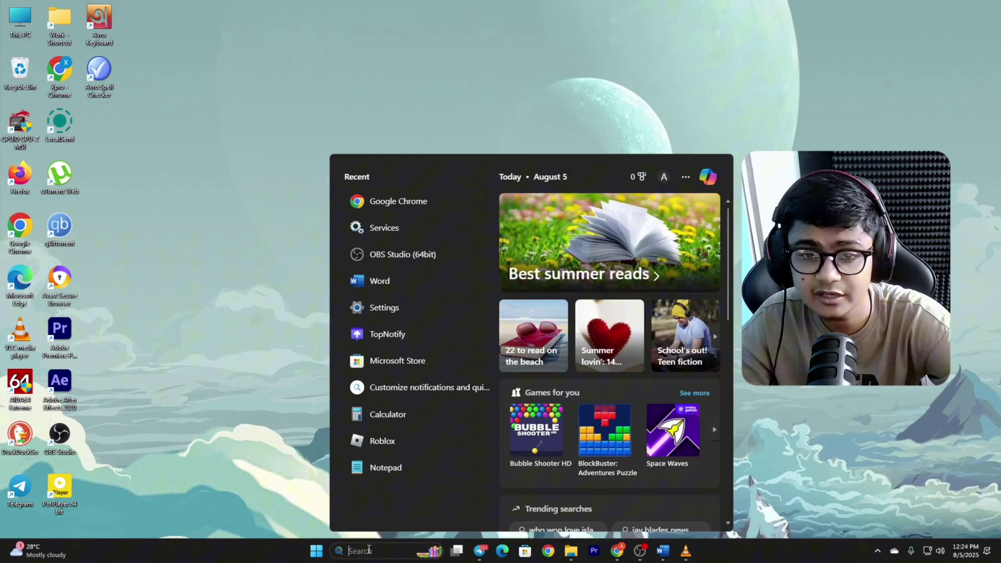
type("serv")
left_click(405, 238)
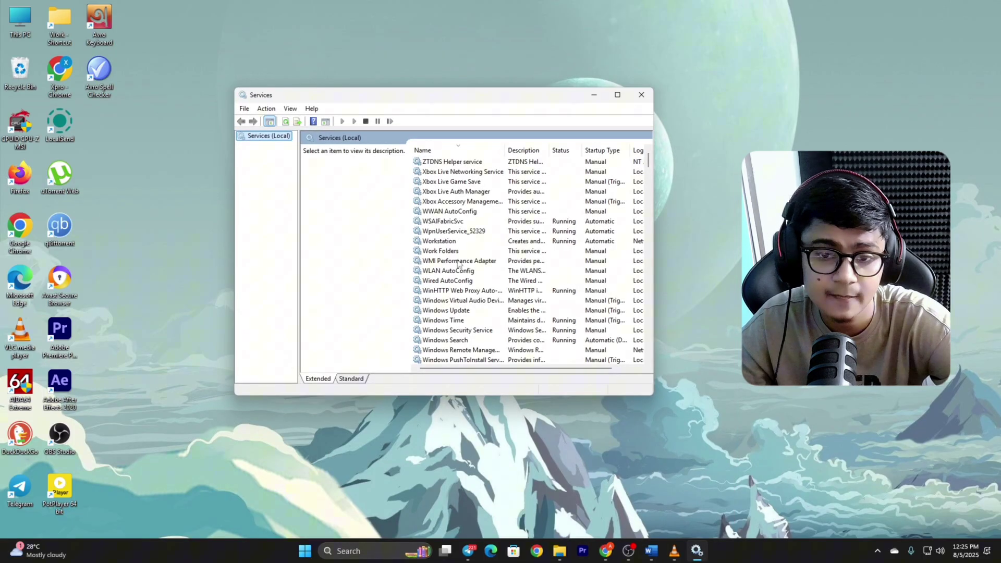
scroll(453, 276, "down", 3)
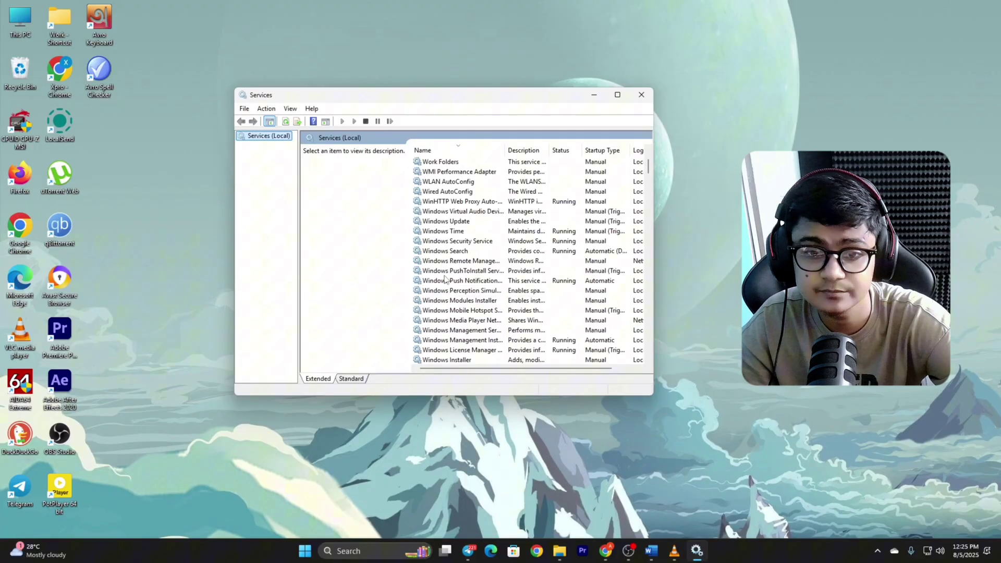
left_click(441, 181)
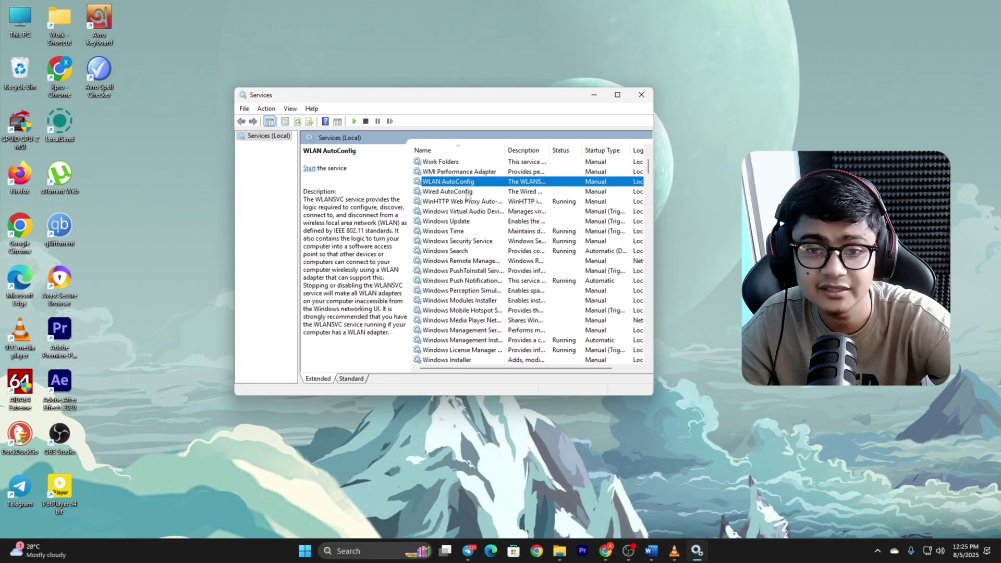
key("Return")
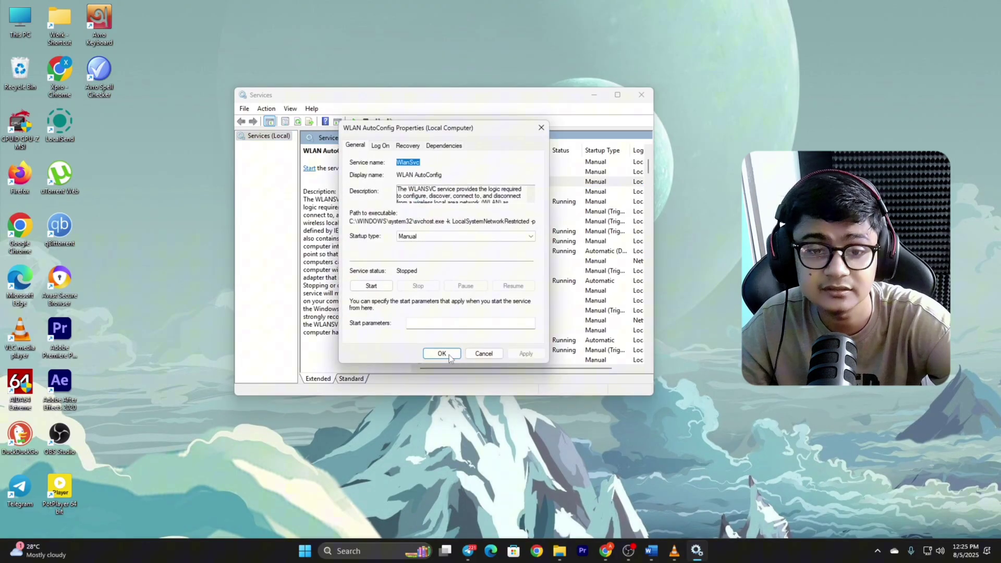
left_click(438, 237)
left_click(424, 255)
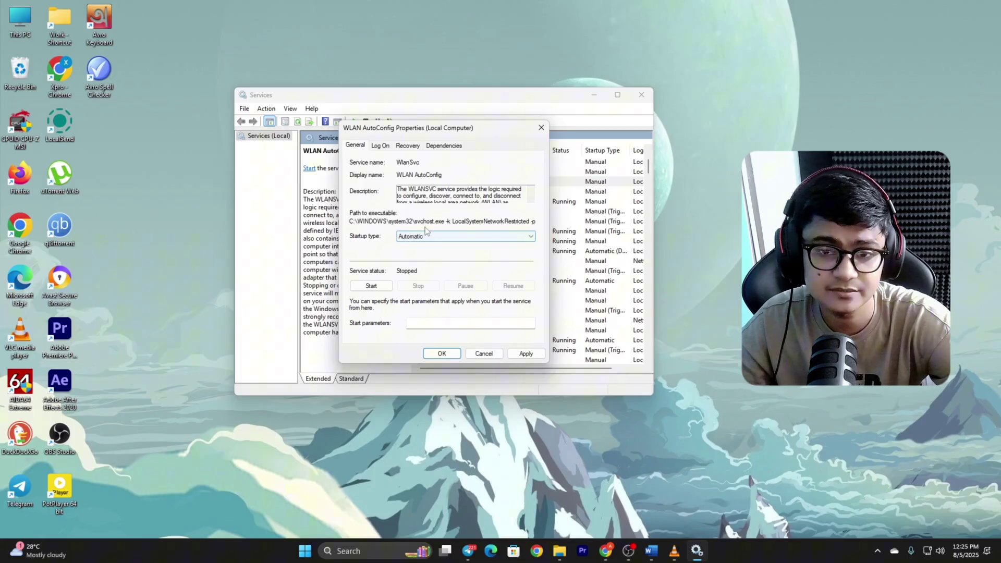
left_click(385, 286)
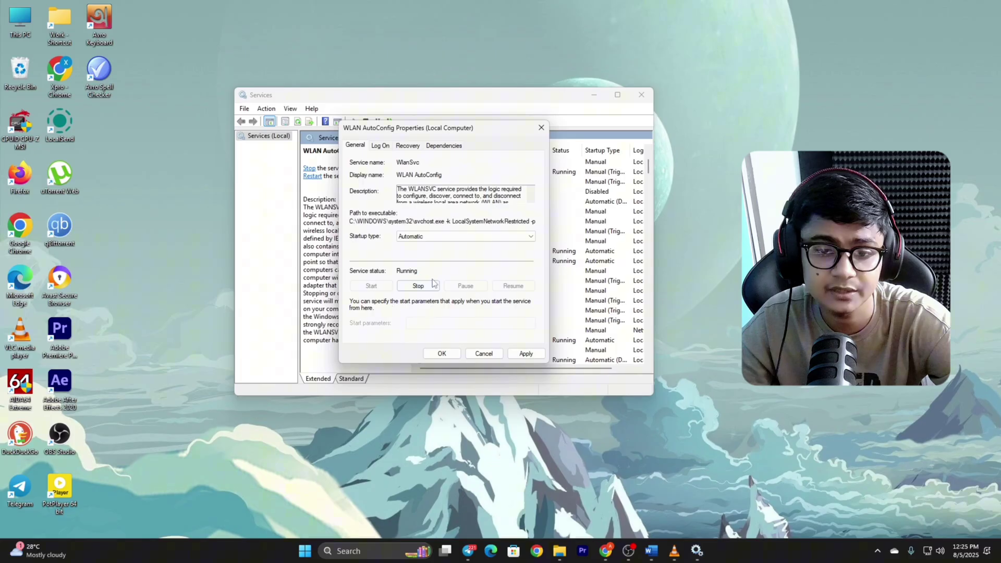
left_click(442, 354)
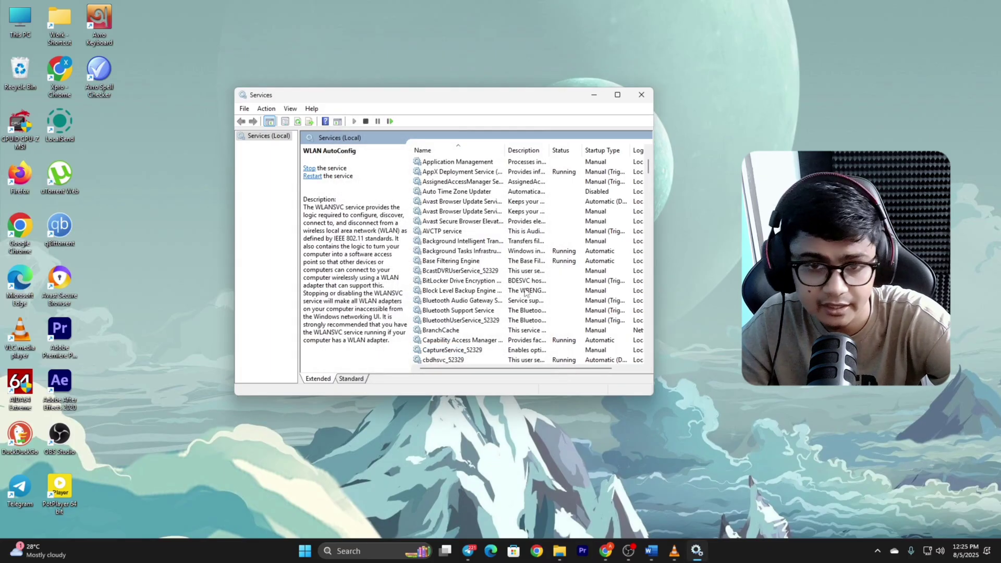
- Close Services and open Device Manager with the Network adapters category expanded
left_click(641, 95)
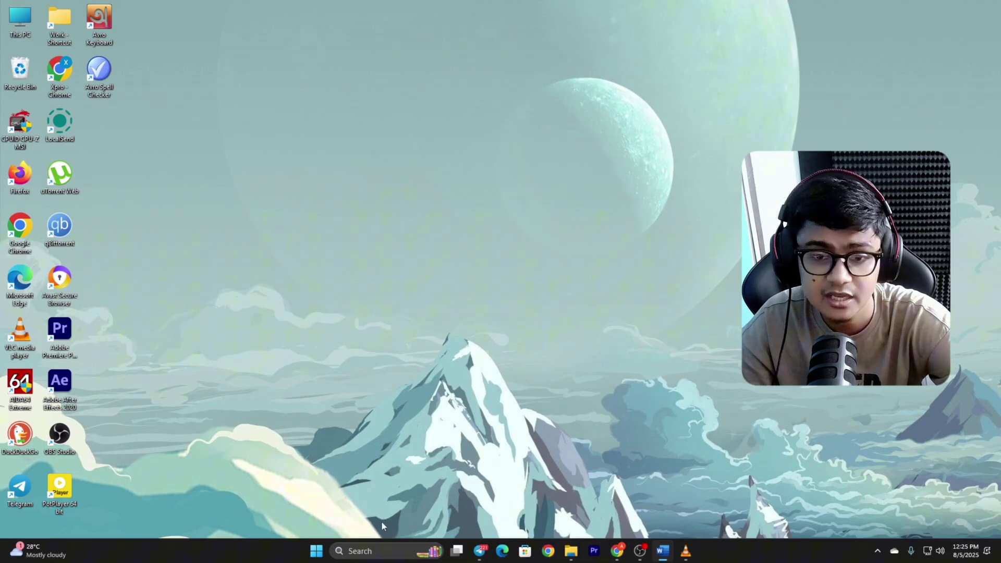
left_click(387, 556)
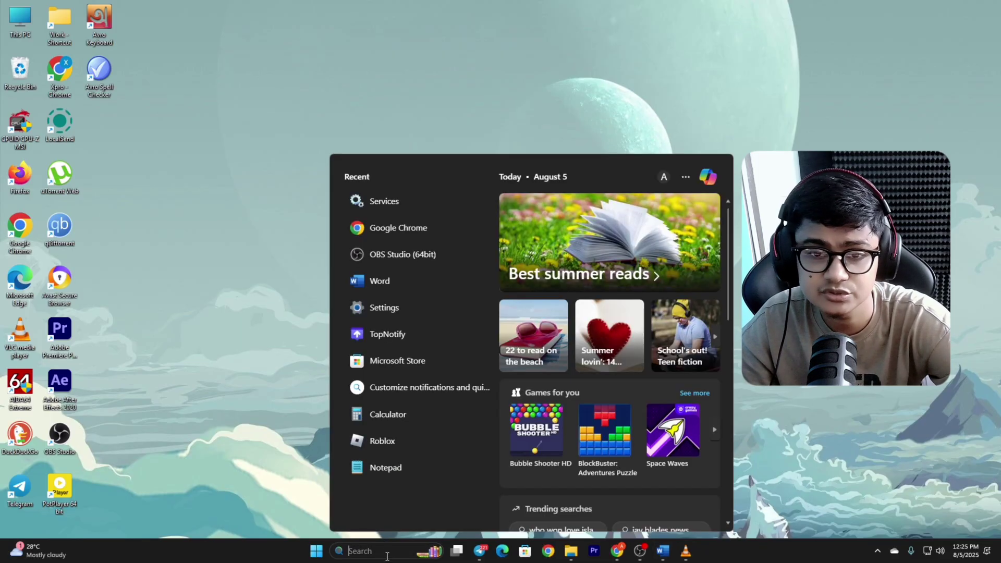
type("dev")
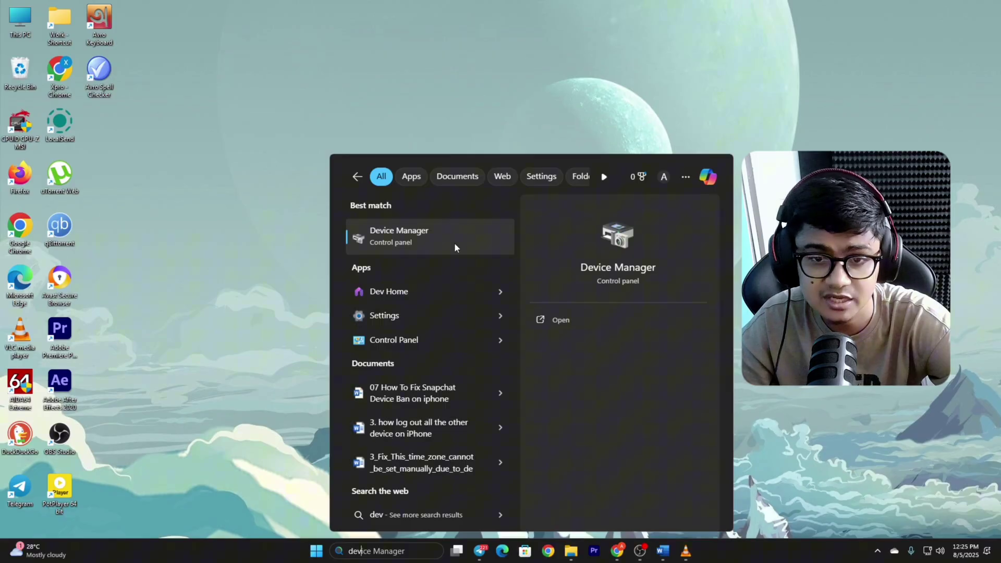
left_click(455, 242)
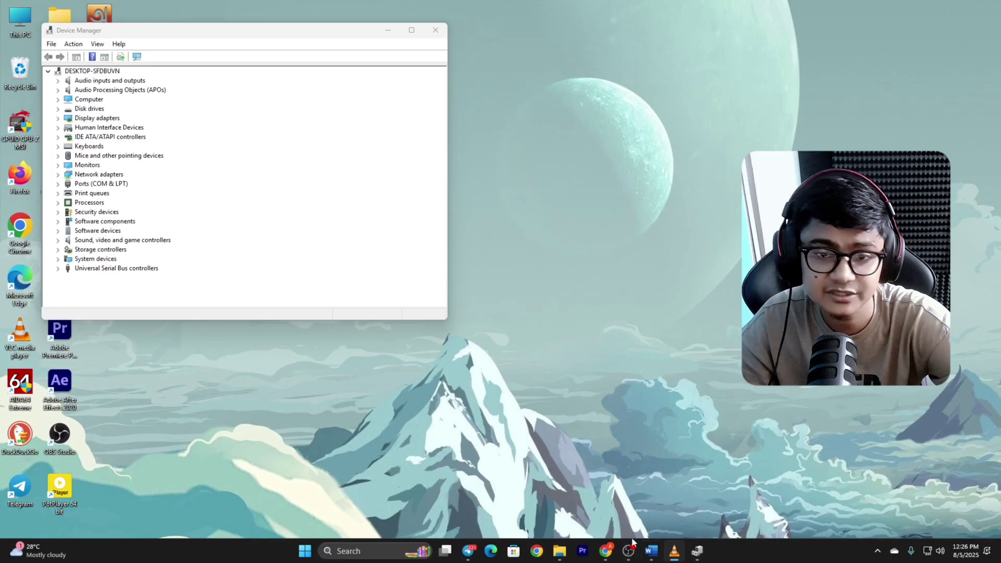
double_click(71, 176)
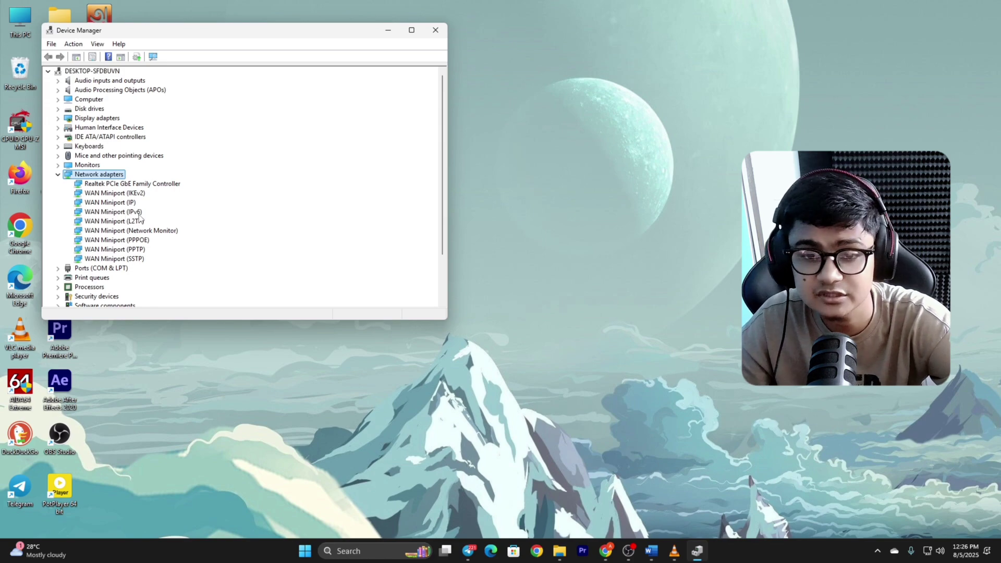
- Turn on View > Show hidden devices and reselect the Realtek PCIe GbE Family Controller
left_click(143, 185)
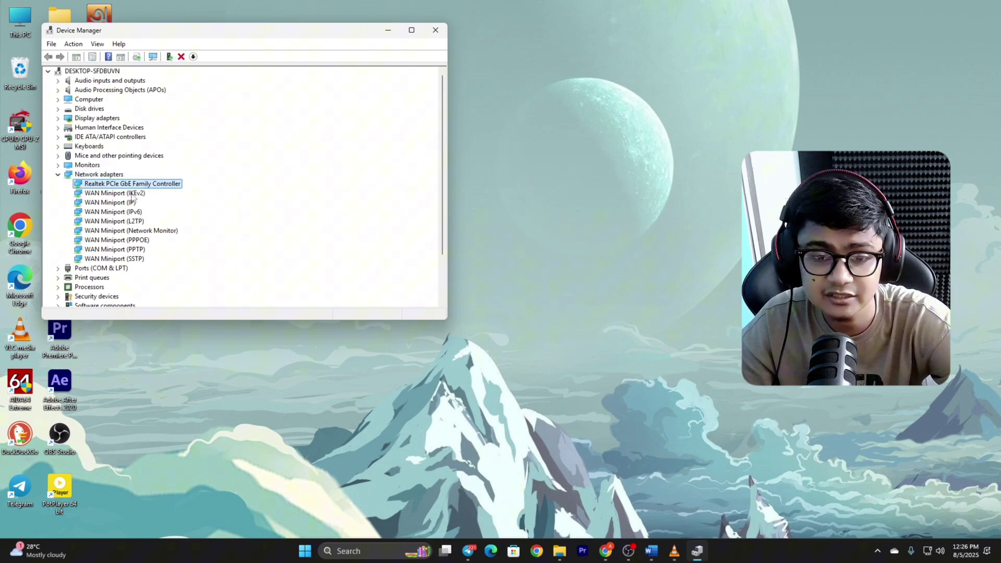
left_click(97, 45)
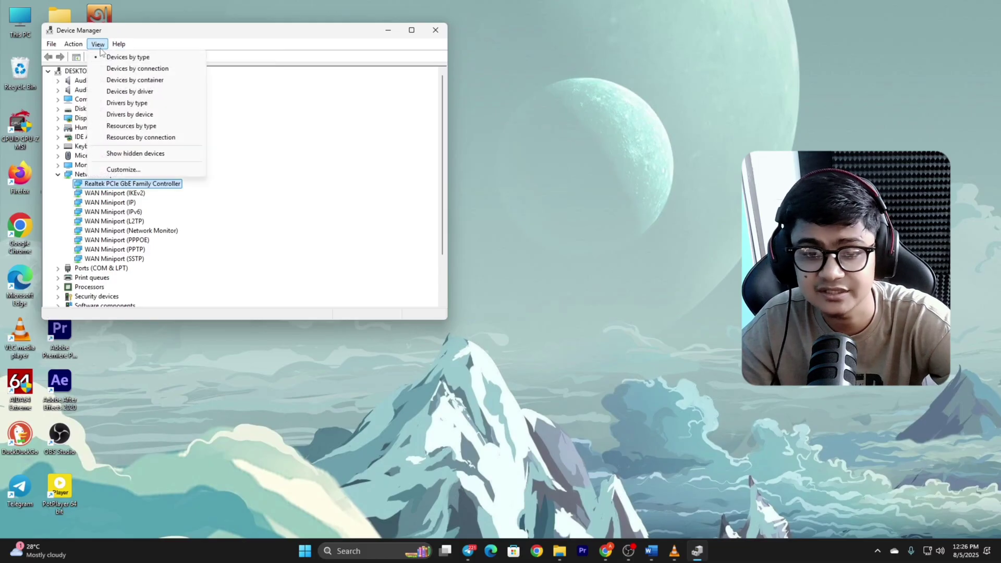
left_click(135, 153)
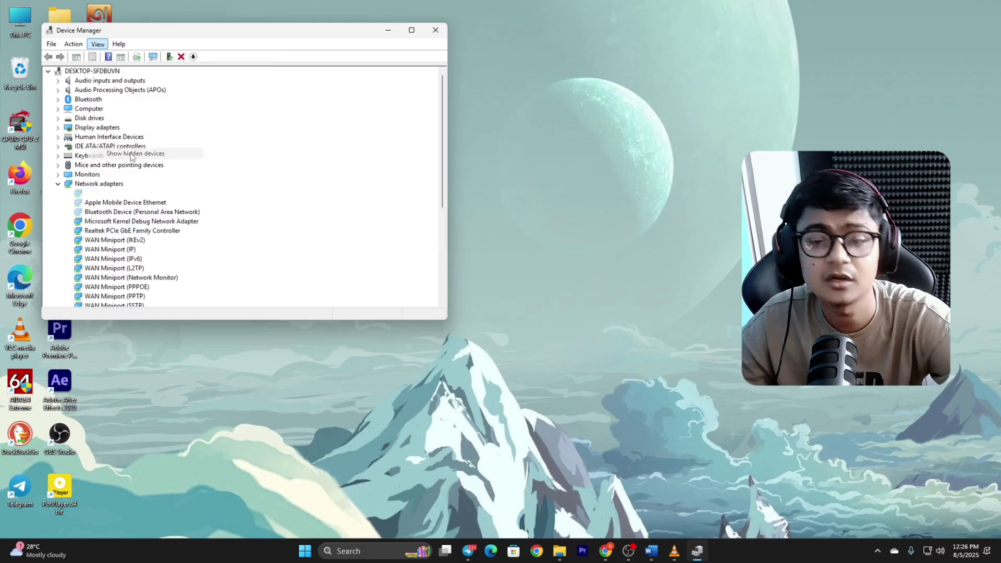
left_click(155, 221)
scroll(170, 252, "down", 1)
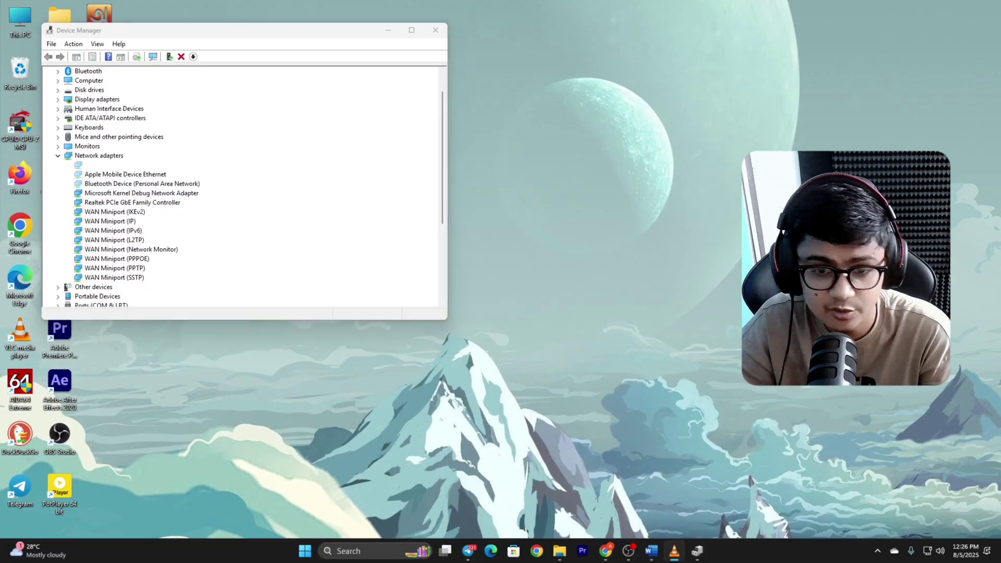
left_click(112, 203)
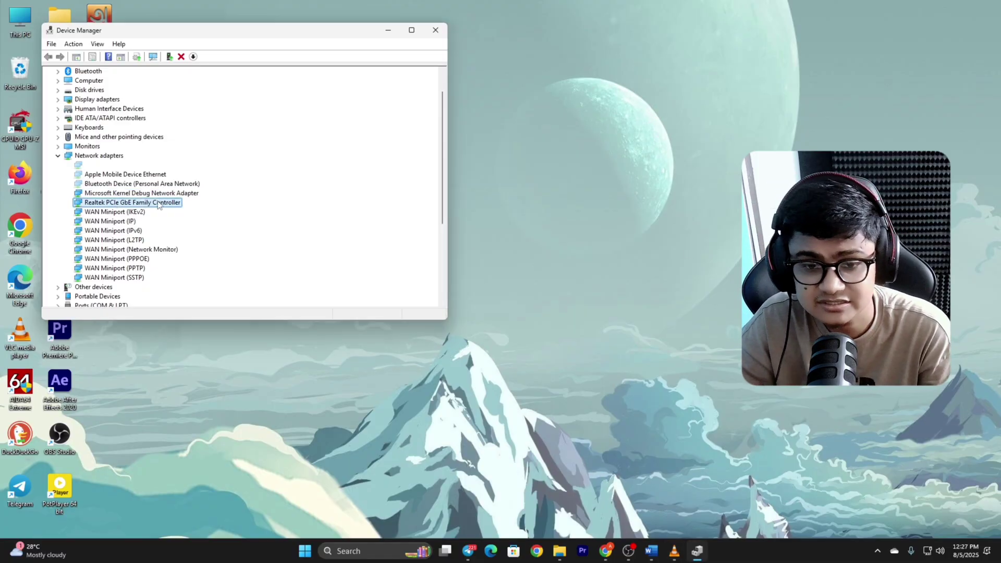
- Disable the Realtek PCIe GbE Family Controller, confirm, then enable it again
right_click(110, 206)
left_click(142, 223)
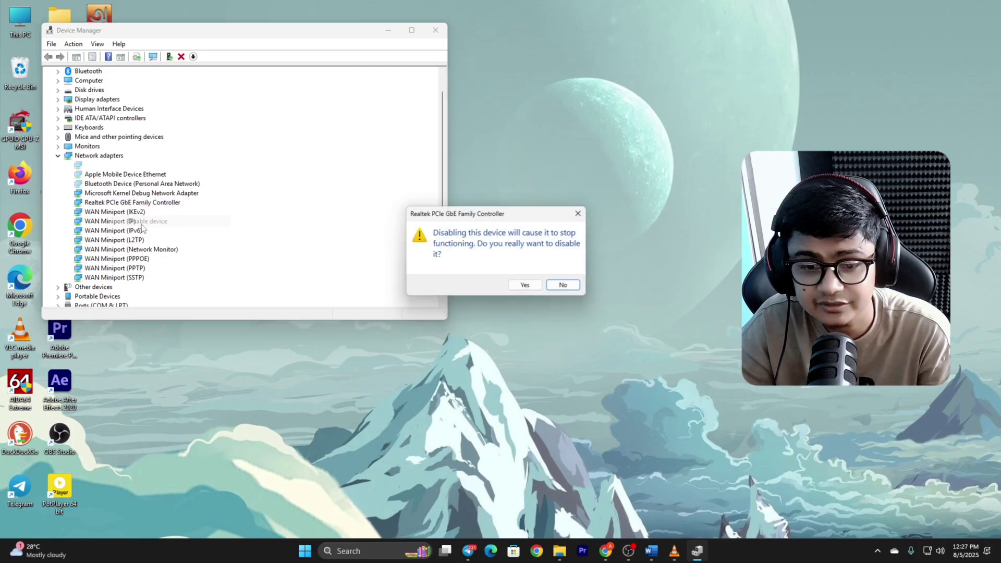
left_click(525, 285)
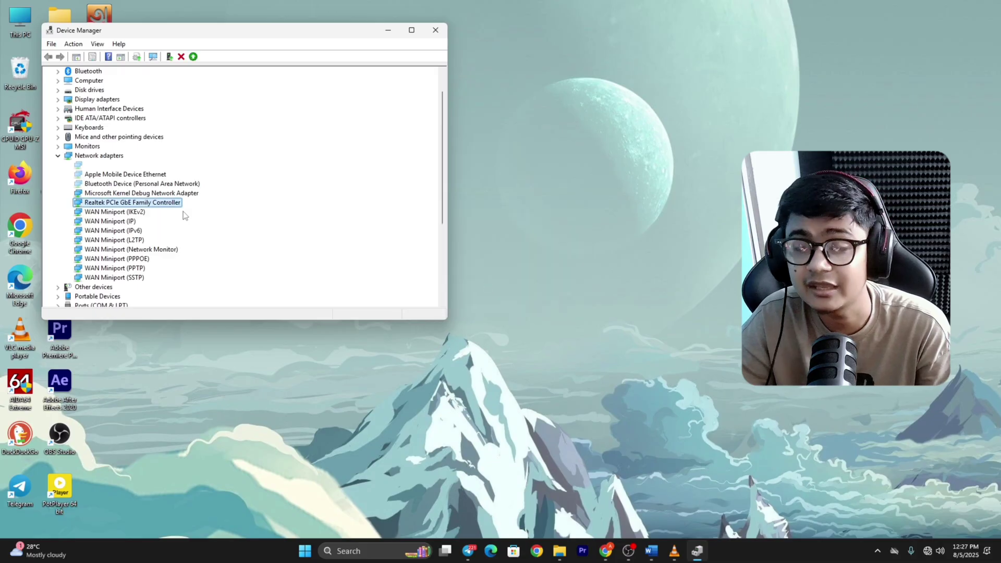
right_click(142, 233)
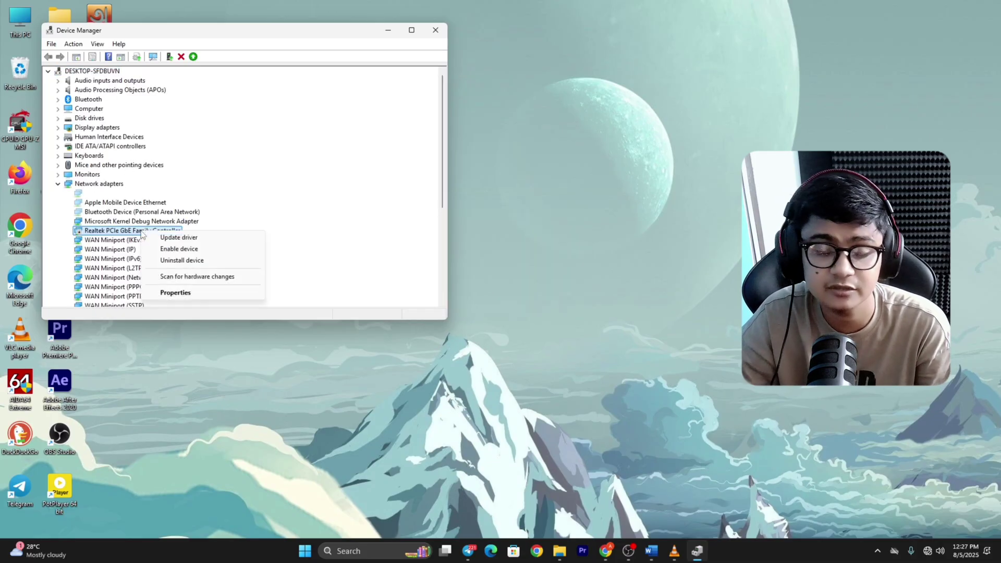
left_click(179, 249)
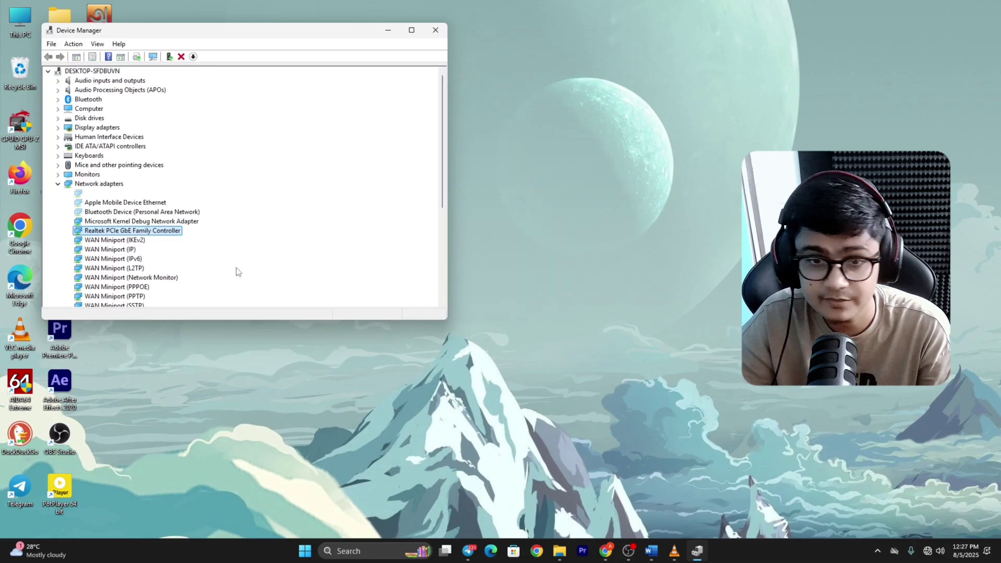
- Have Windows search automatically for a Realtek driver update, then close the result and Device Manager
right_click(165, 233)
left_click(185, 241)
left_click(251, 167)
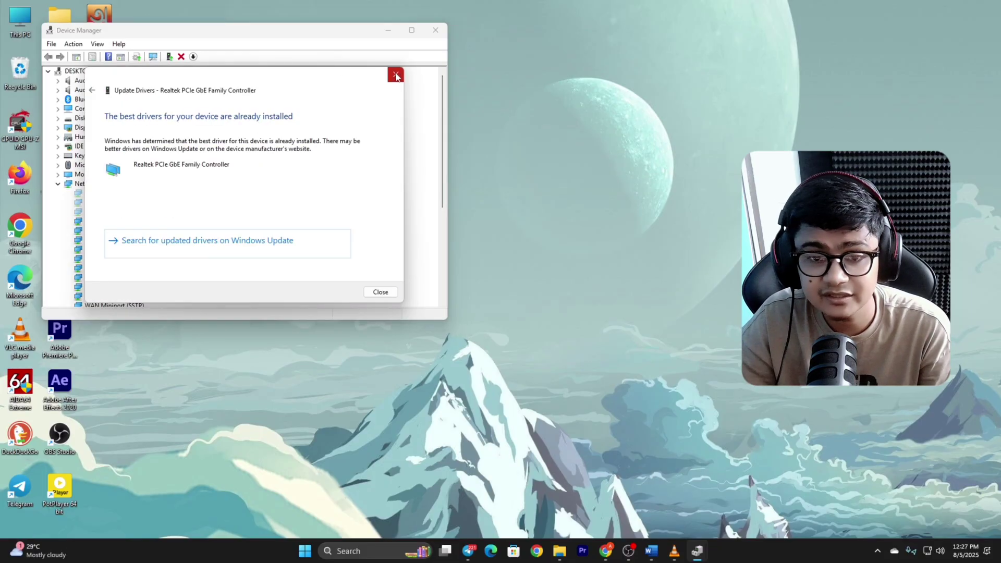
left_click(396, 74)
left_click(434, 30)
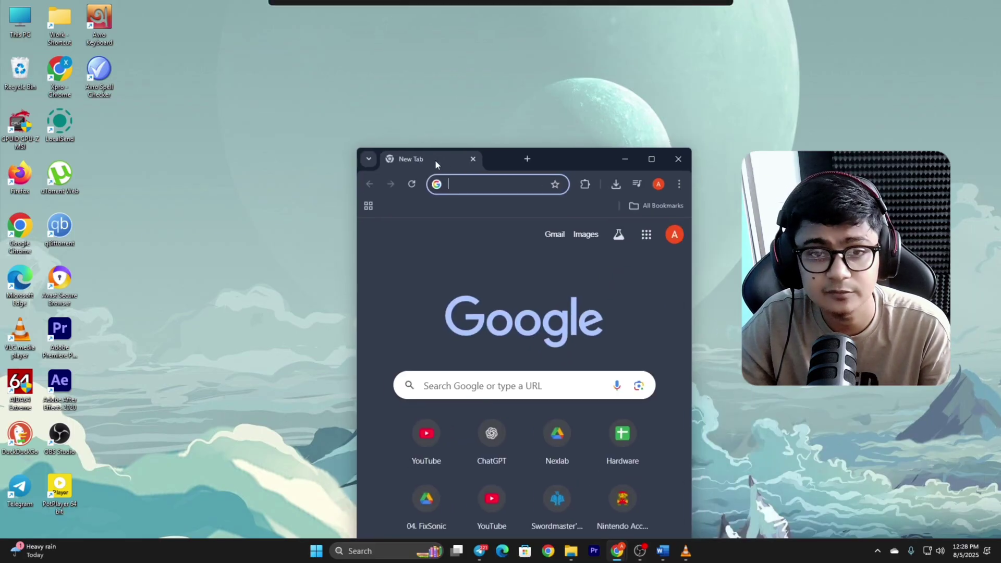
- Google 'intel wifi driver for windows 11' in a new Chrome tab and open Intel's first result
left_click(632, 158)
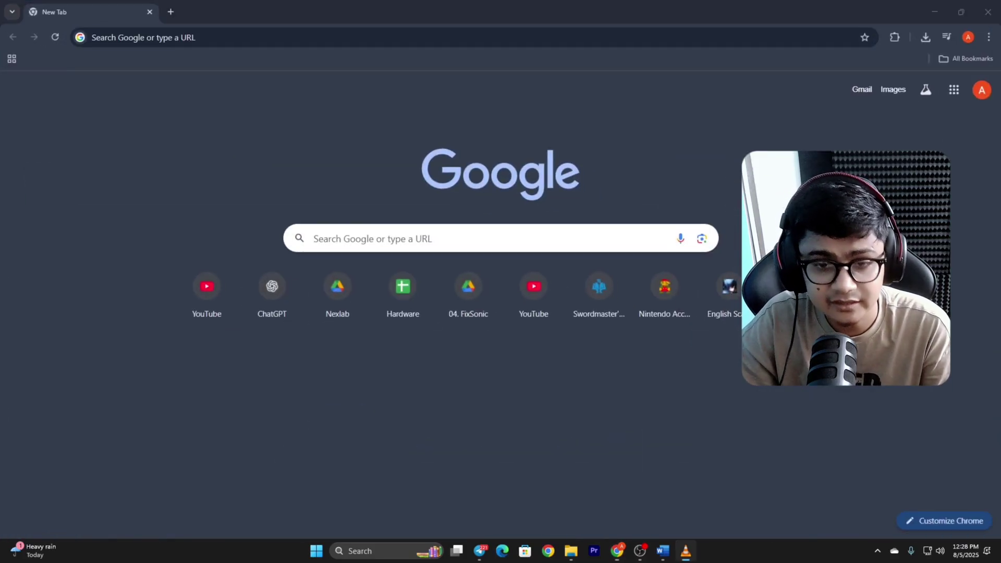
left_click(436, 239)
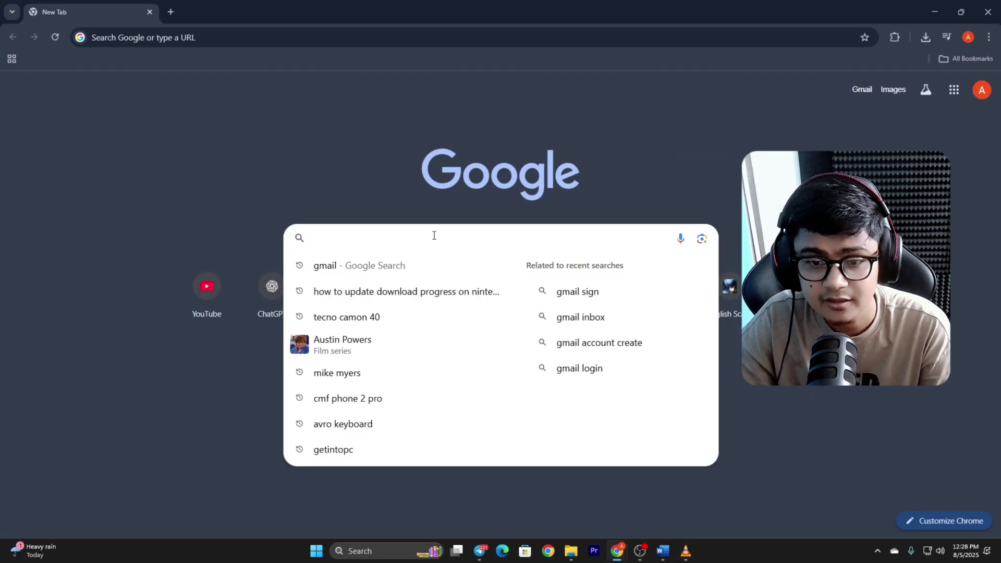
type("intel wifi d")
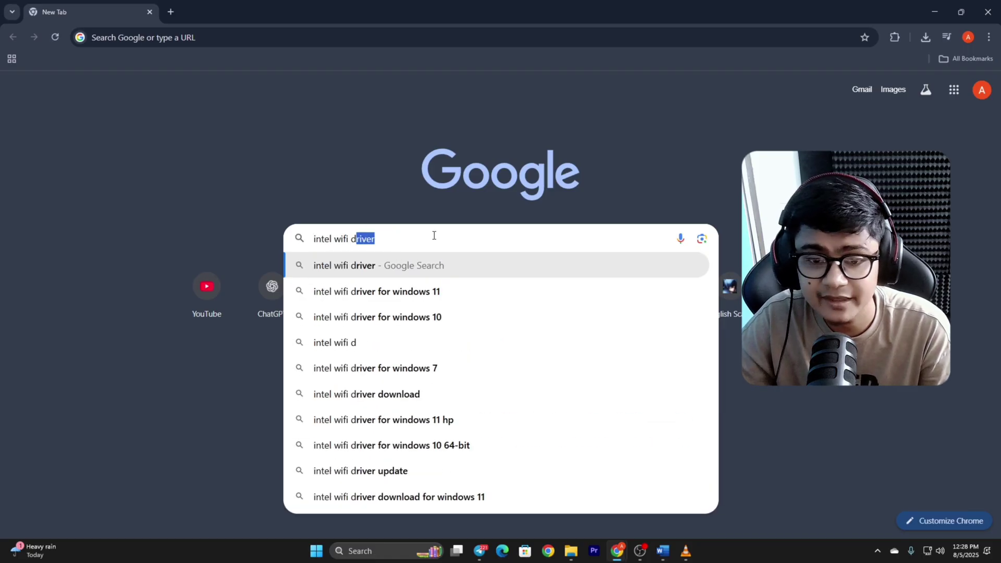
type("river fo")
type("r windows 11")
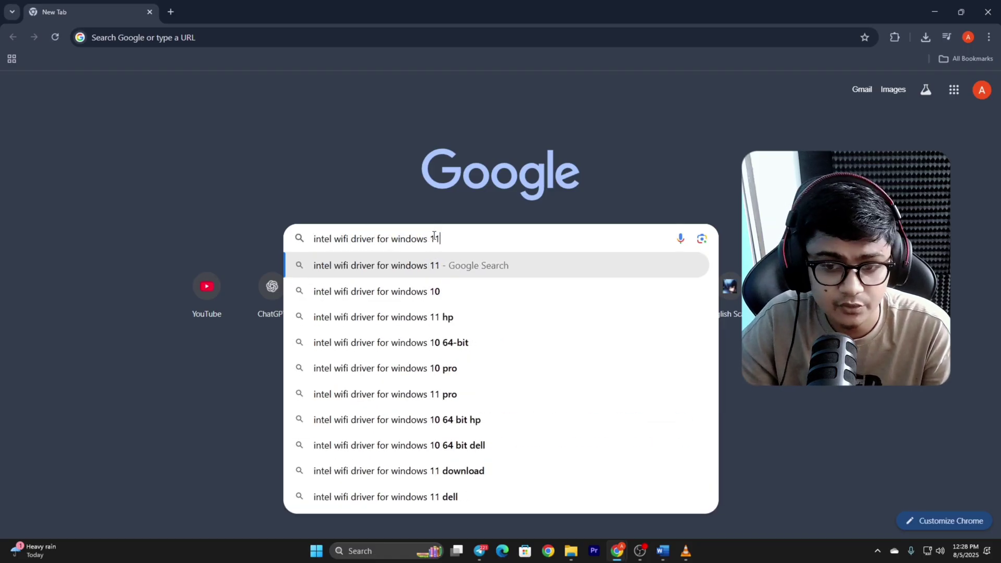
key("Return")
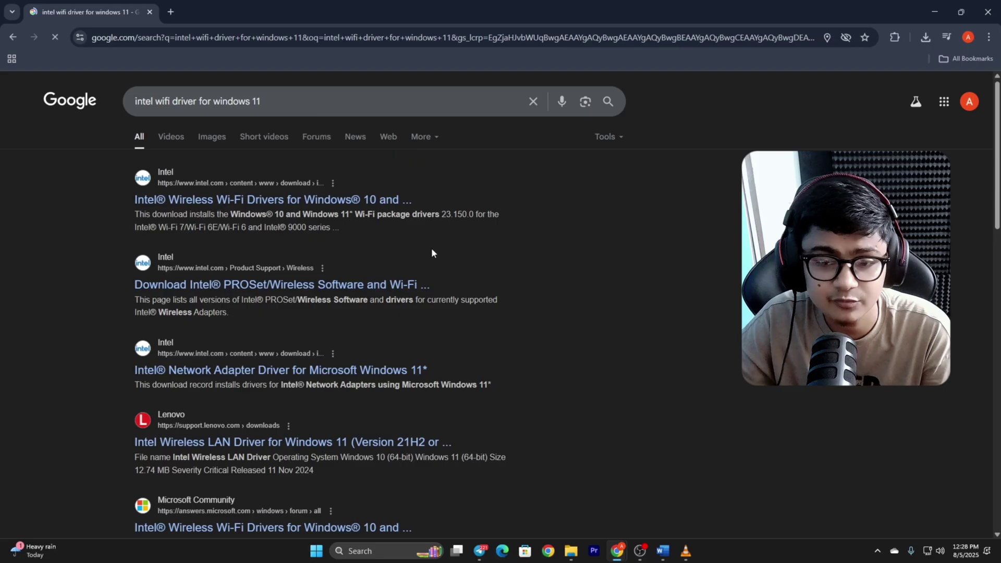
left_click(289, 202)
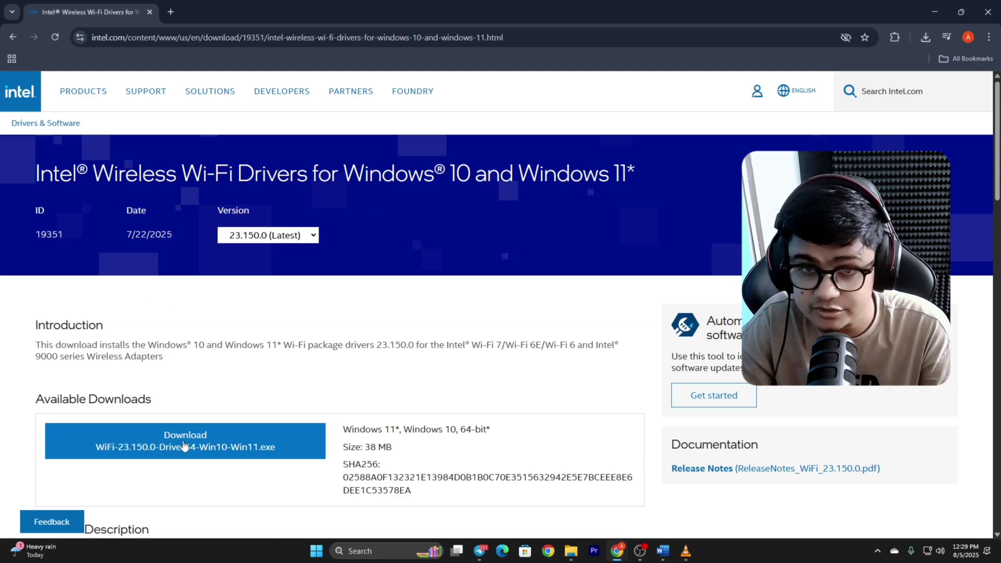
- Download the 23.150.0.4 Wi-Fi package, accept the license, and install it through to Finish
left_click(220, 448)
left_click(442, 429)
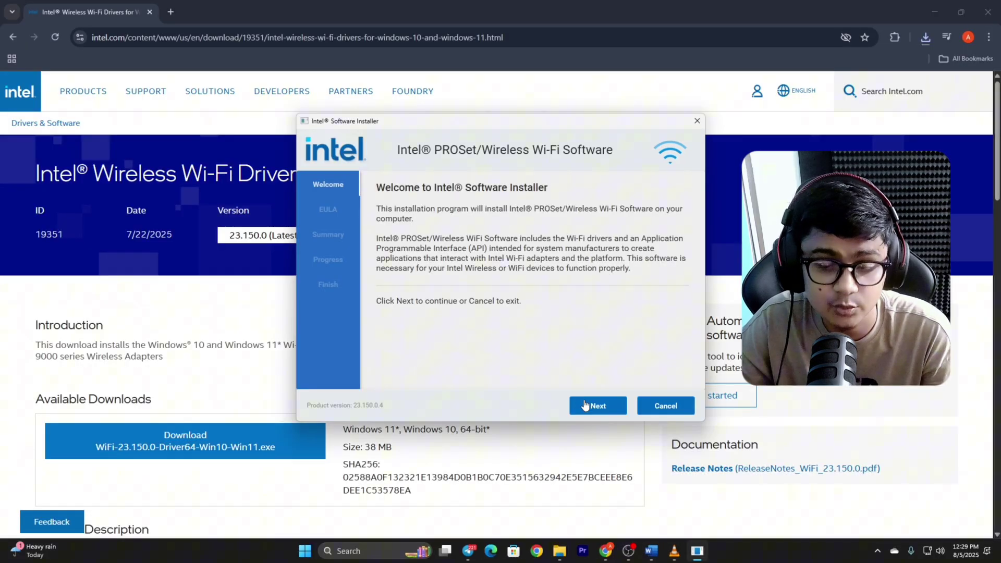
left_click(598, 406)
left_click(598, 405)
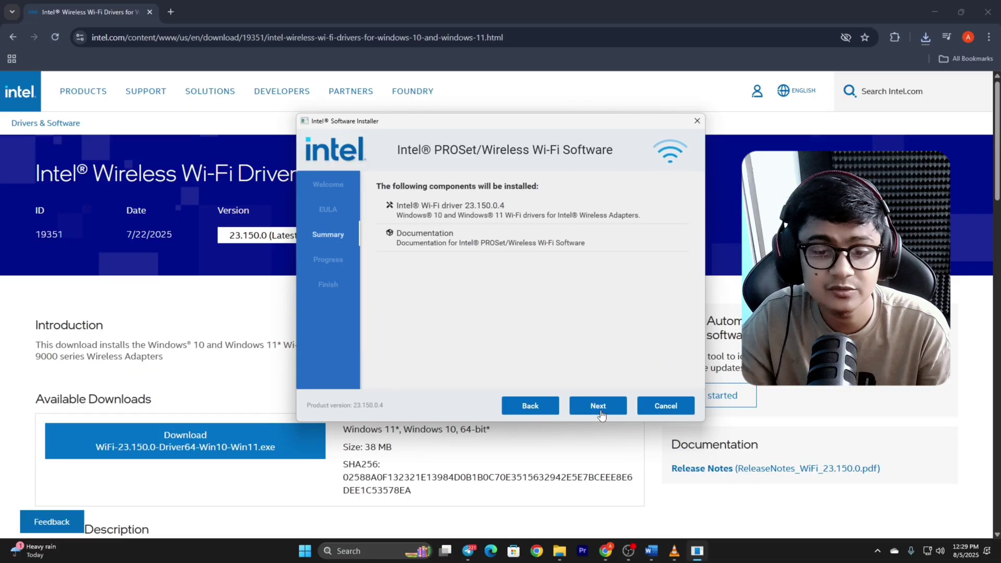
left_click(600, 407)
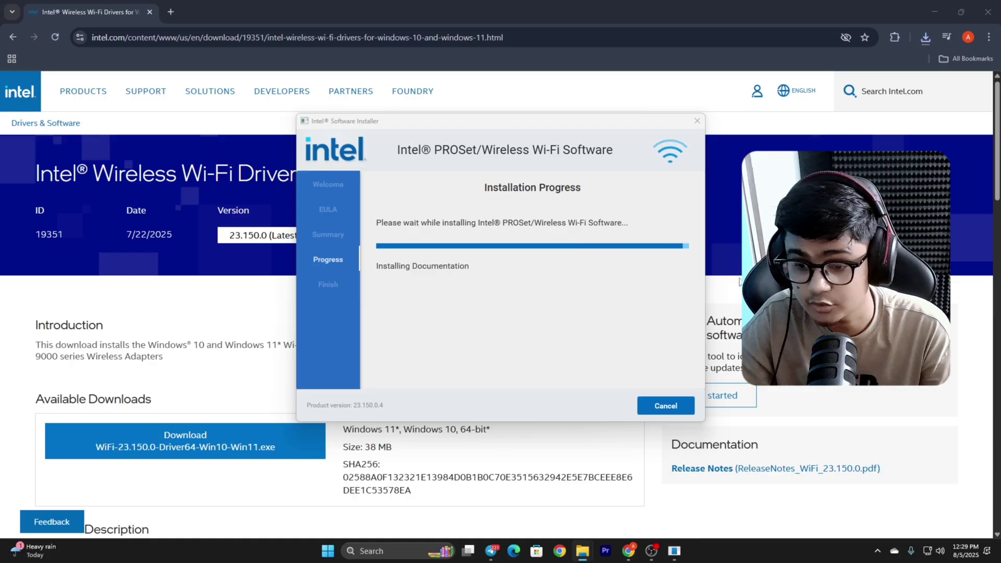
left_click(656, 409)
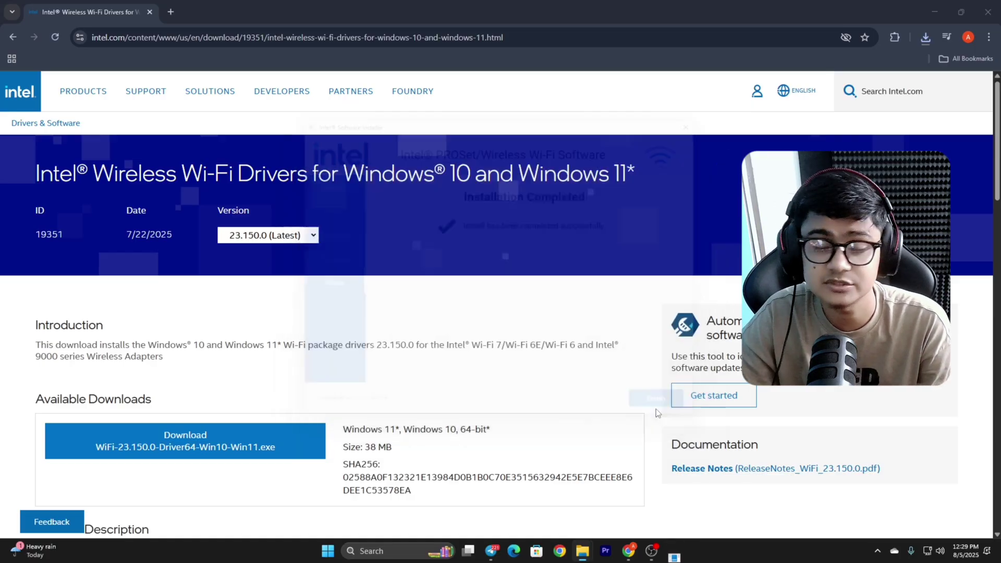